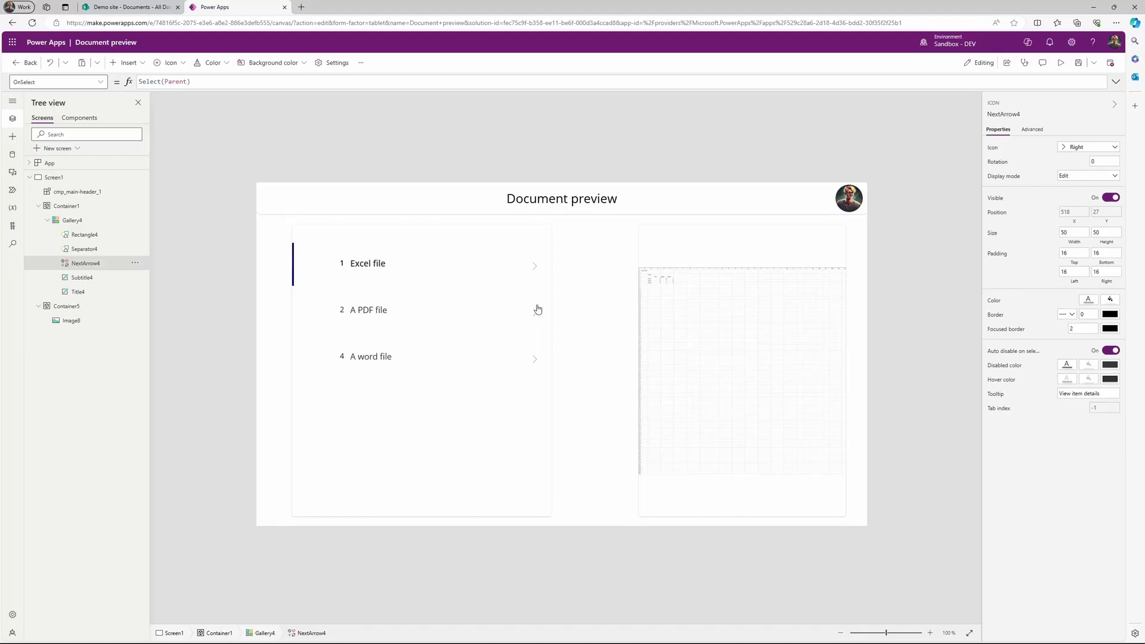
# Step: Delete the existing gallery, Gallery4, from the document preview screen
pyautogui.keyDown('alt'); pyautogui.click(534, 318); pyautogui.keyUp('alt')
pyautogui.keyDown('alt'); pyautogui.click(535, 361); pyautogui.keyUp('alt')
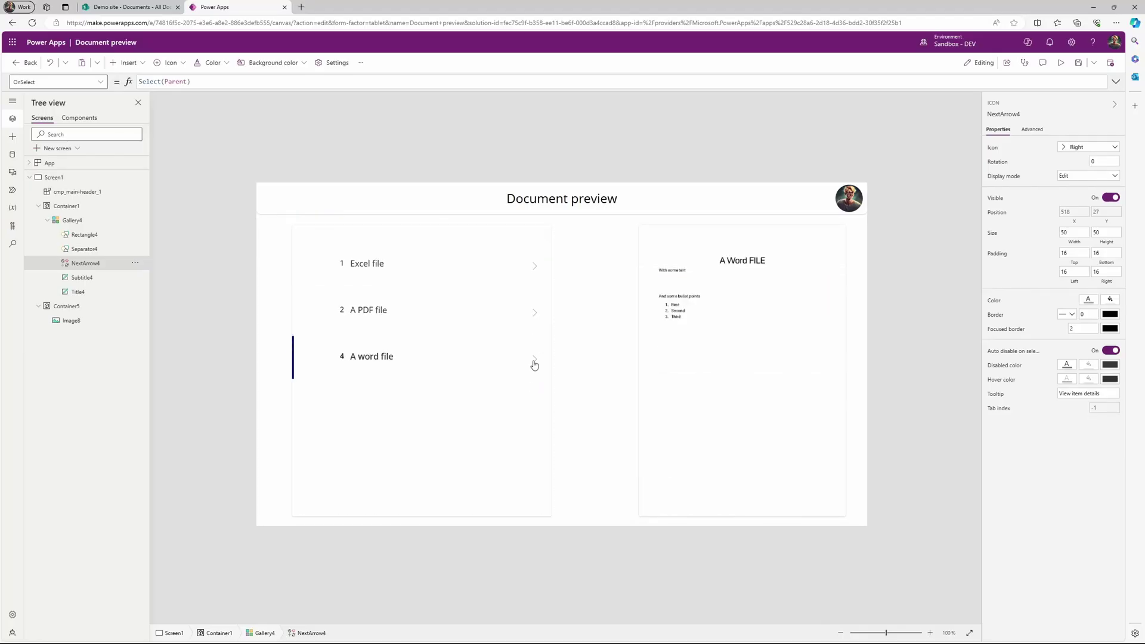
pyautogui.click(528, 313)
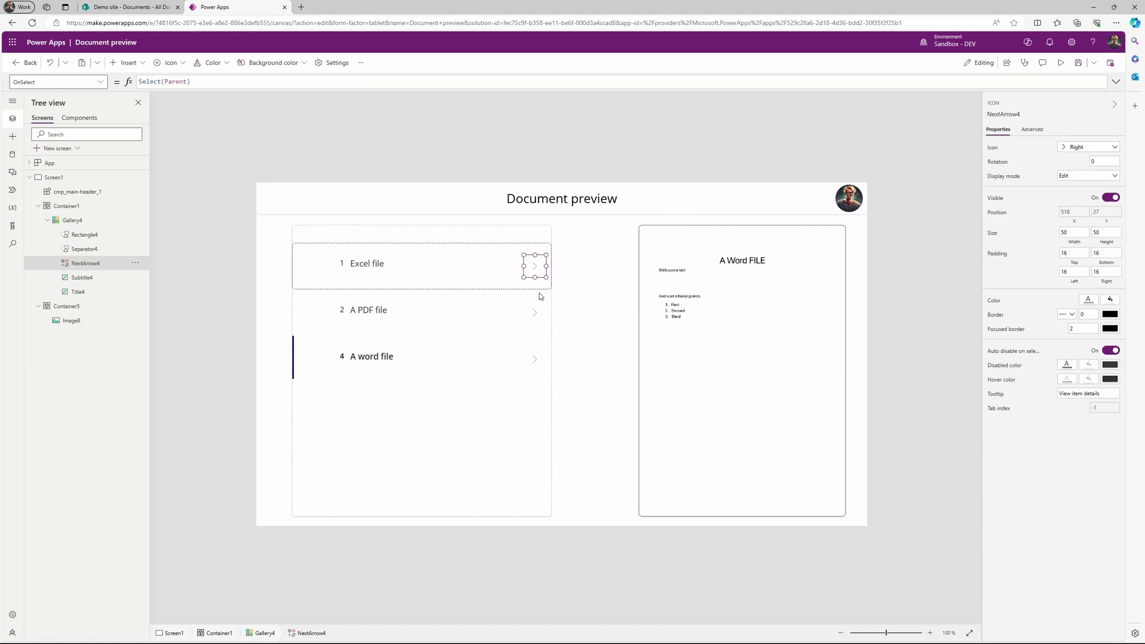
pyautogui.press('Delete')
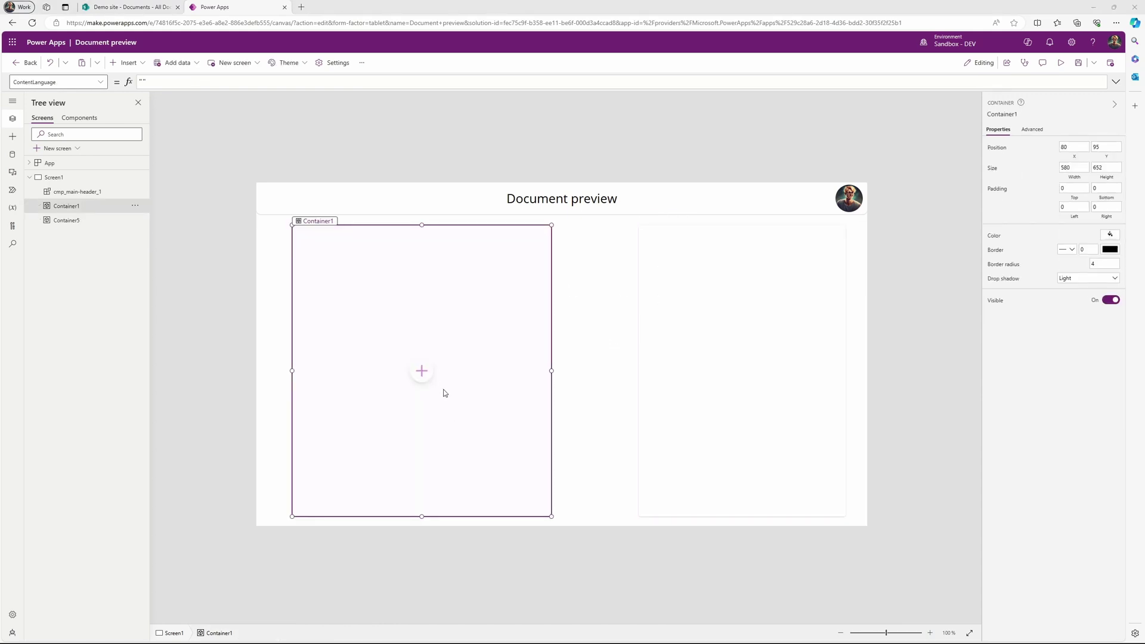
# Step: Insert a vertical gallery in Container1 bound to the SharePoint Documents library
pyautogui.click(421, 371)
pyautogui.click(482, 322)
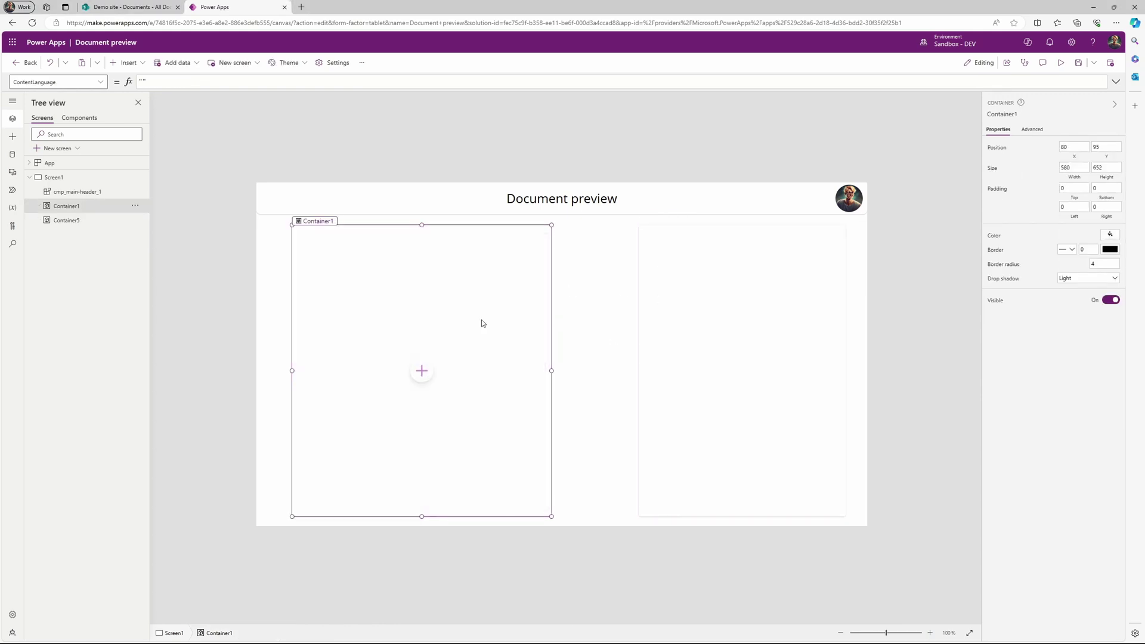
pyautogui.click(140, 6)
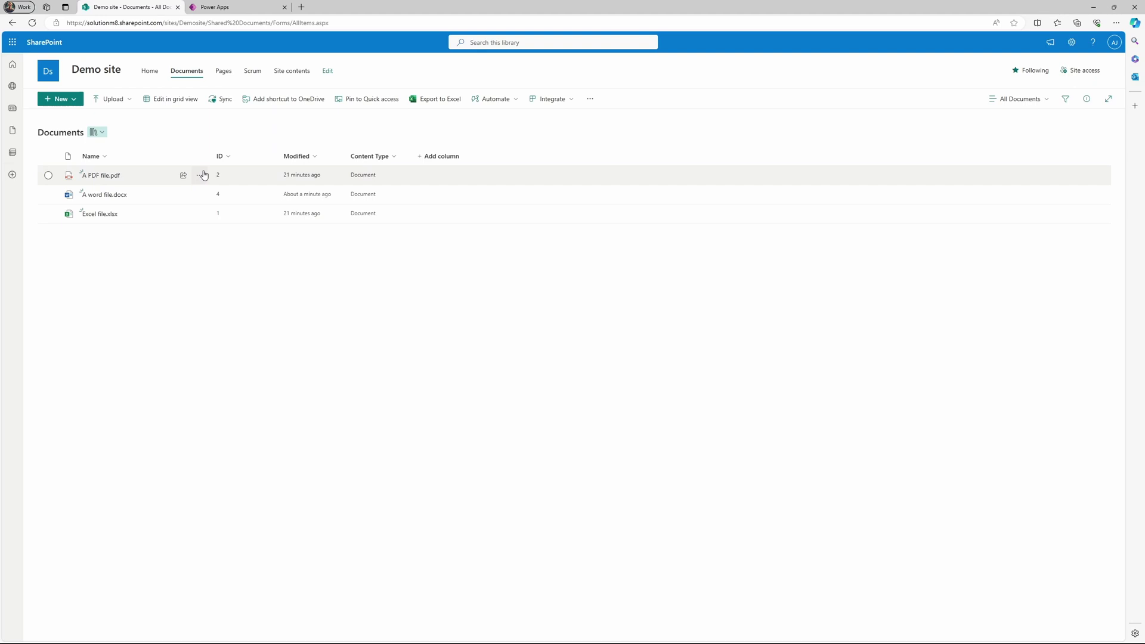
pyautogui.click(224, 6)
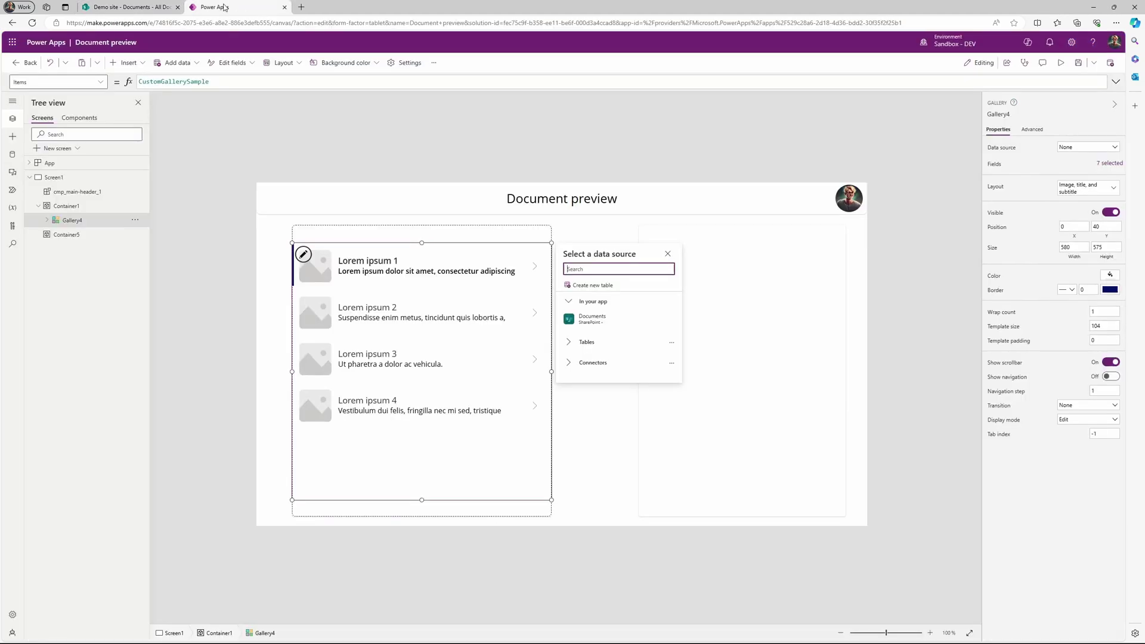
pyautogui.click(592, 320)
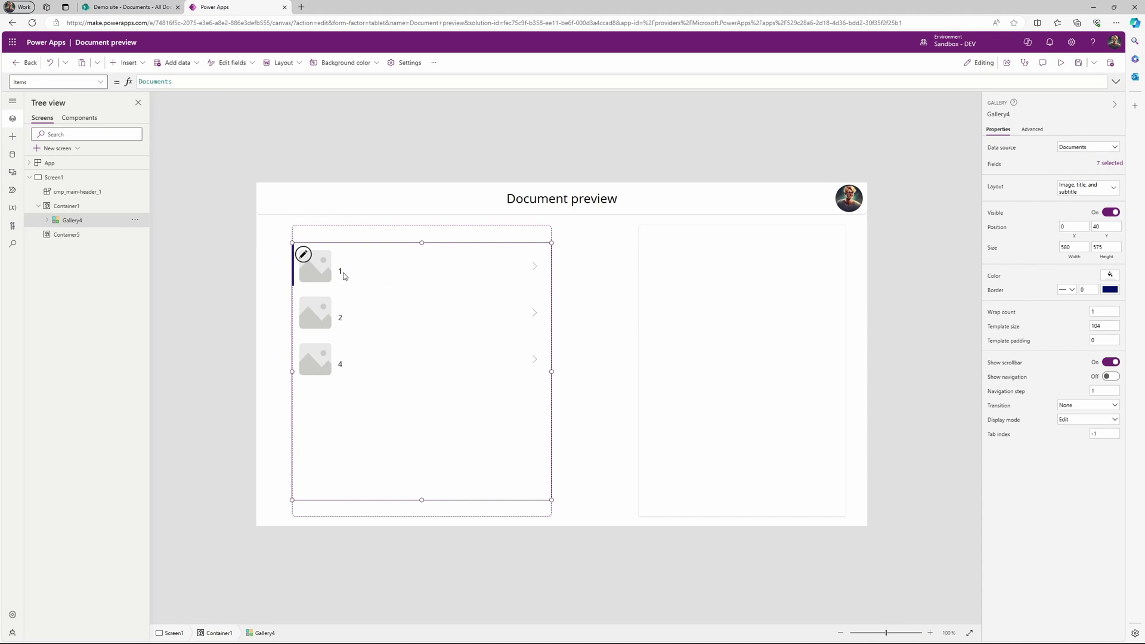
# Step: Shrink Subtitle4 to fit the ID and set Title4 to ThisItem.Name beside it
pyautogui.click(344, 276)
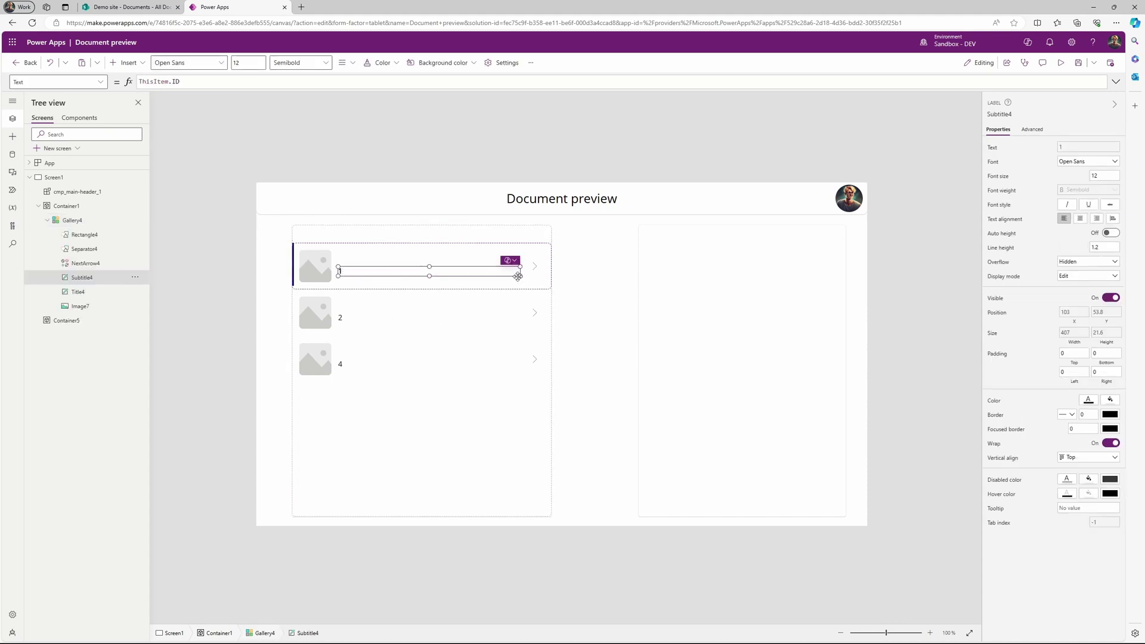
pyautogui.moveTo(517, 276); pyautogui.dragTo(356, 271)
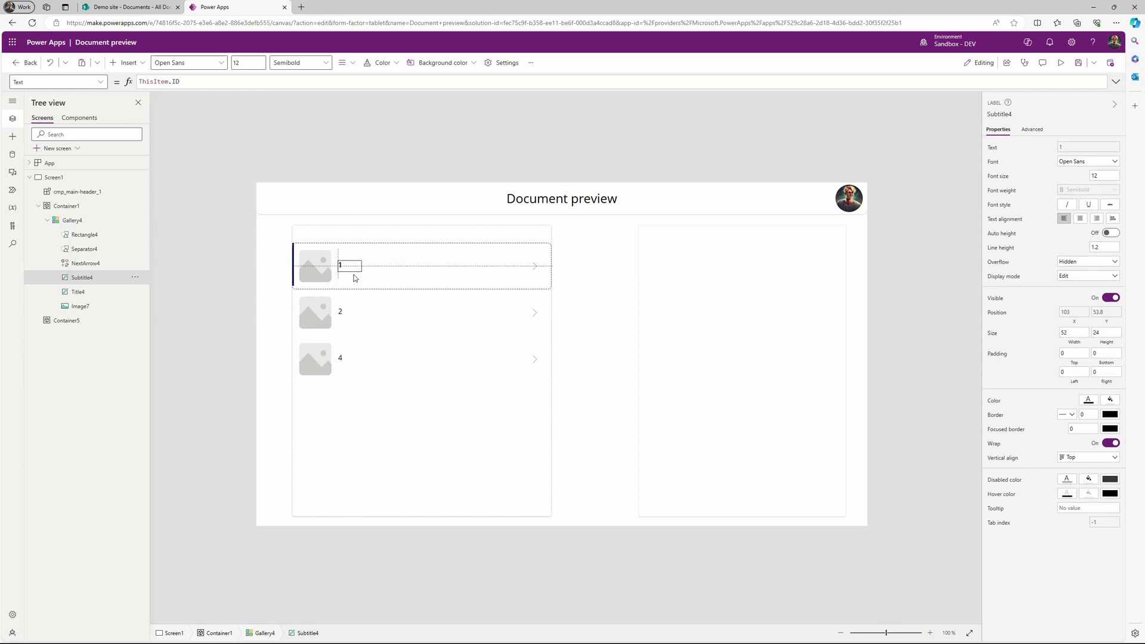
pyautogui.click(80, 296)
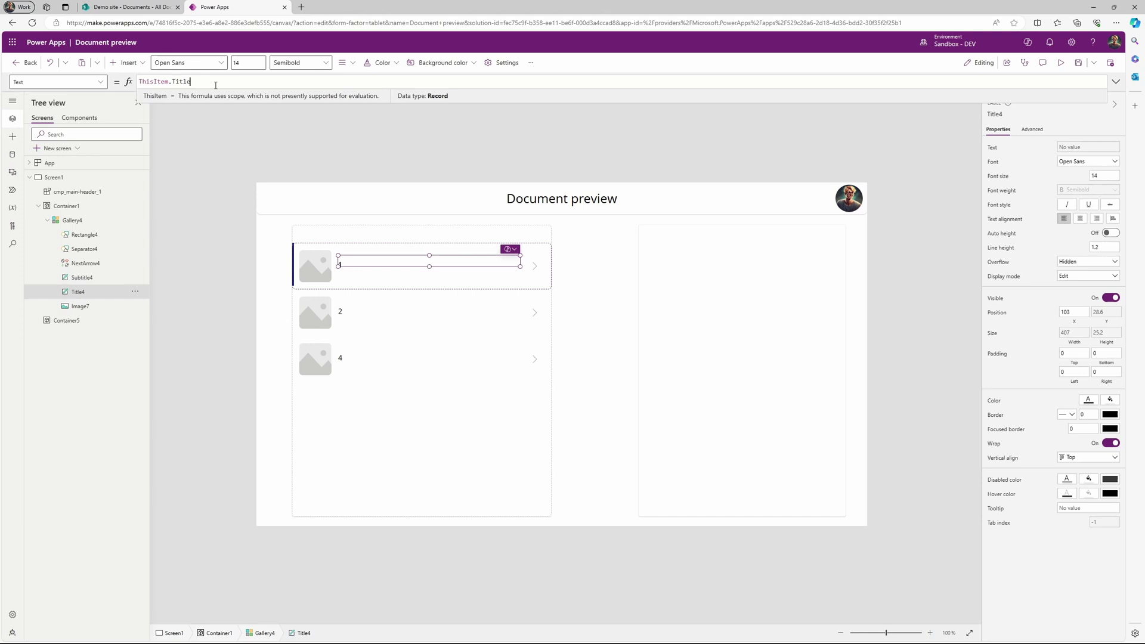
pyautogui.doubleClick(181, 82)
pyautogui.write('Ti')
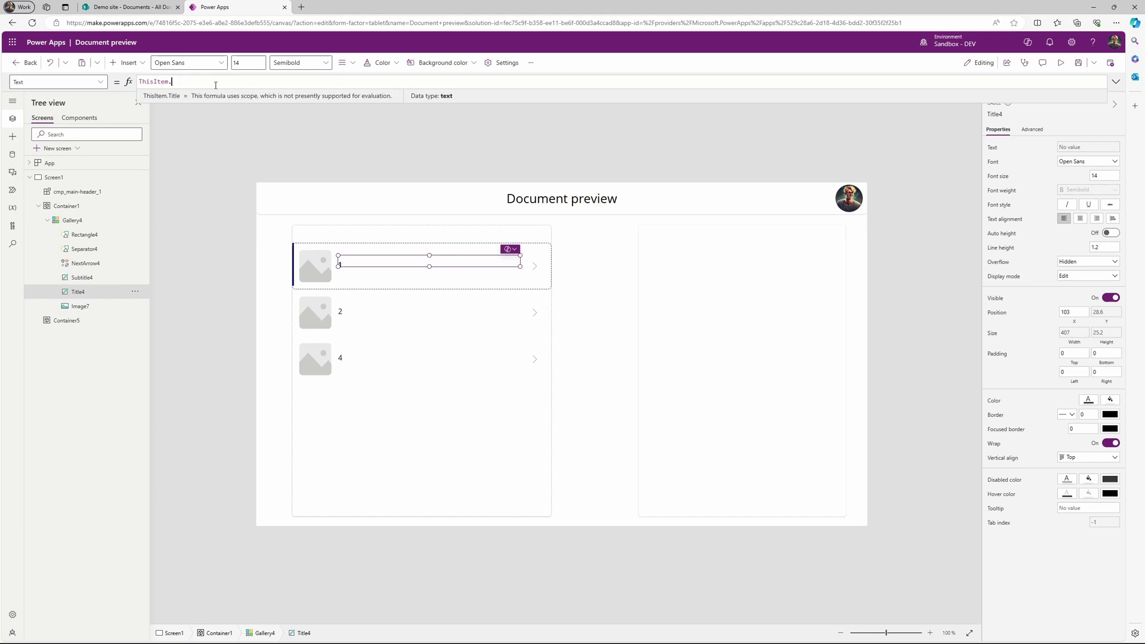
pyautogui.write('Name')
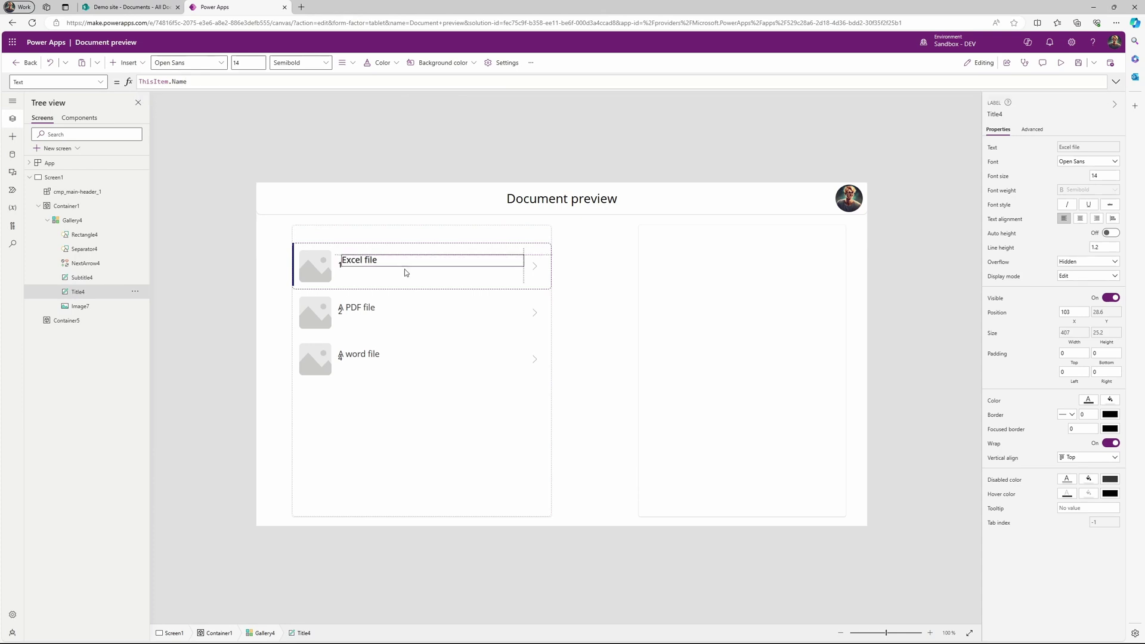
pyautogui.moveTo(399, 267); pyautogui.dragTo(411, 277)
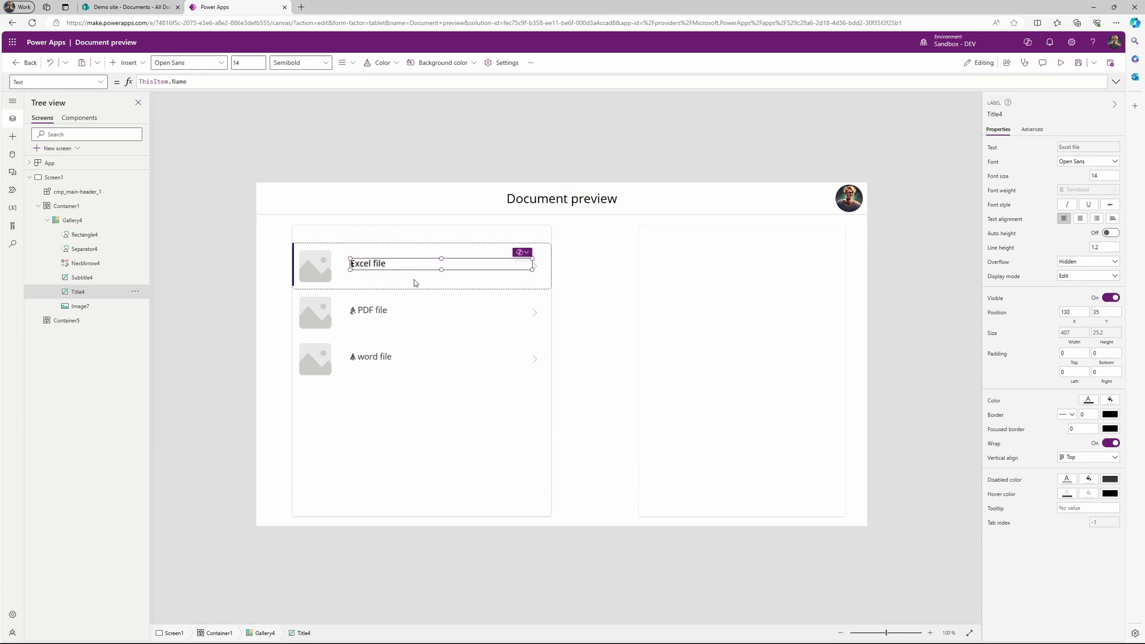
# Step: Delete the Image7 placeholder from the gallery rows
pyautogui.click(346, 273)
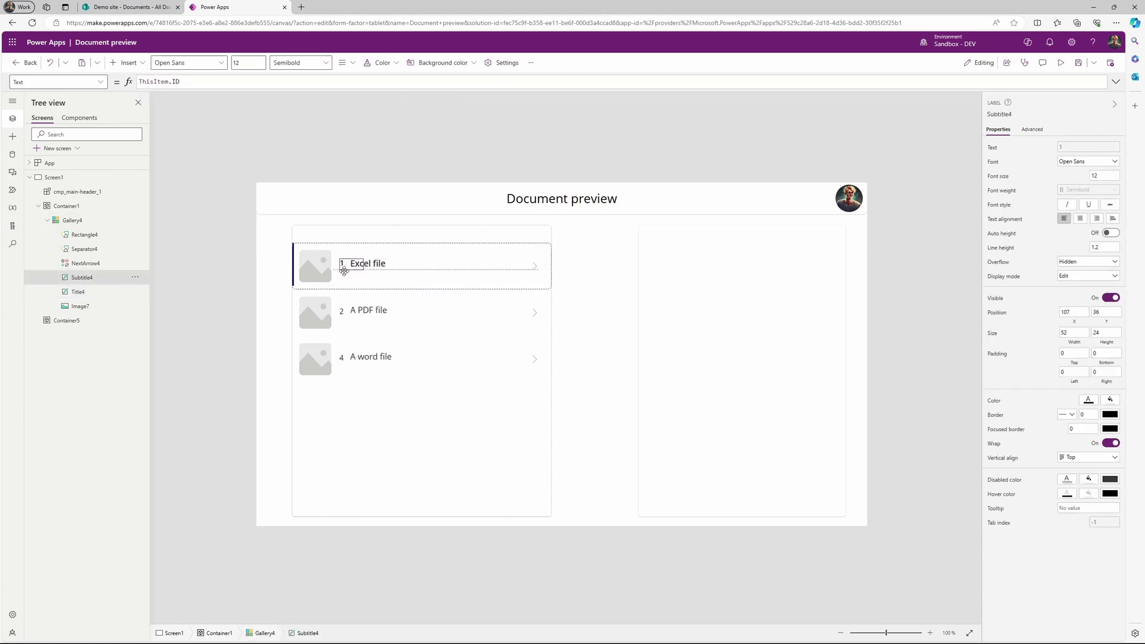
pyautogui.click(321, 271)
pyautogui.press('Delete')
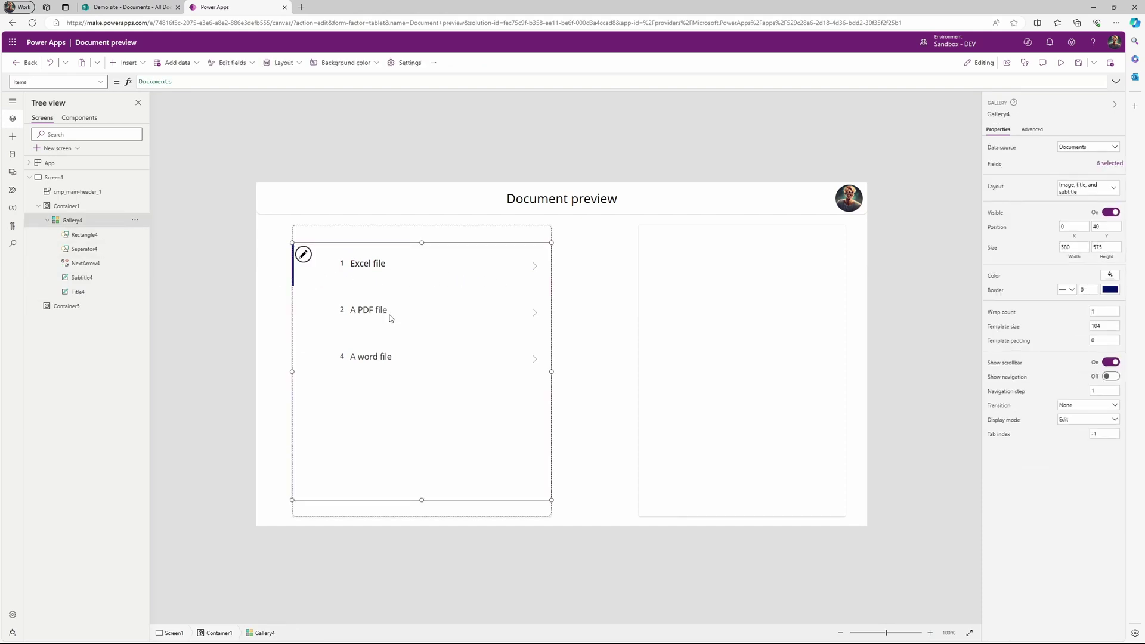
# Step: Insert an Image control into Container5 and stretch it to fill the container
pyautogui.click(723, 333)
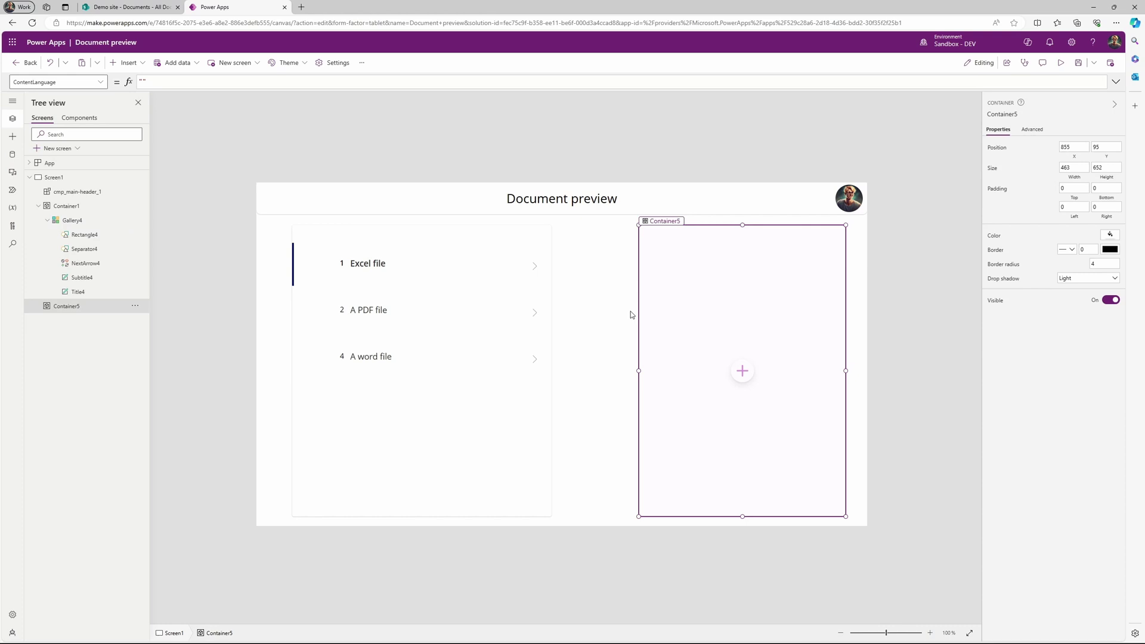
pyautogui.click(742, 372)
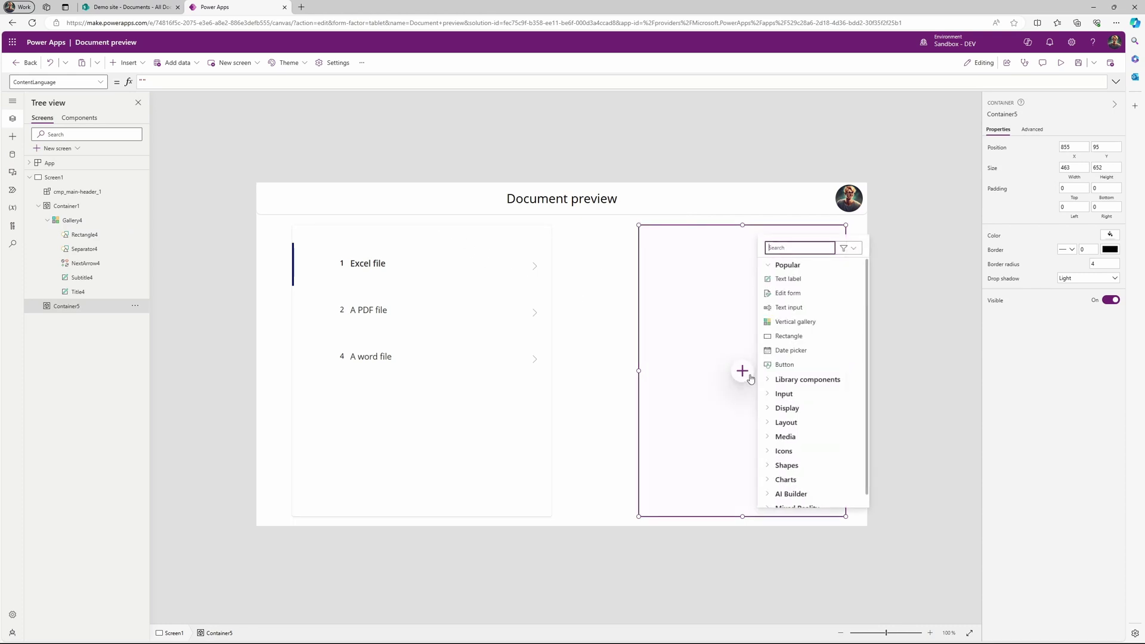
pyautogui.write('image')
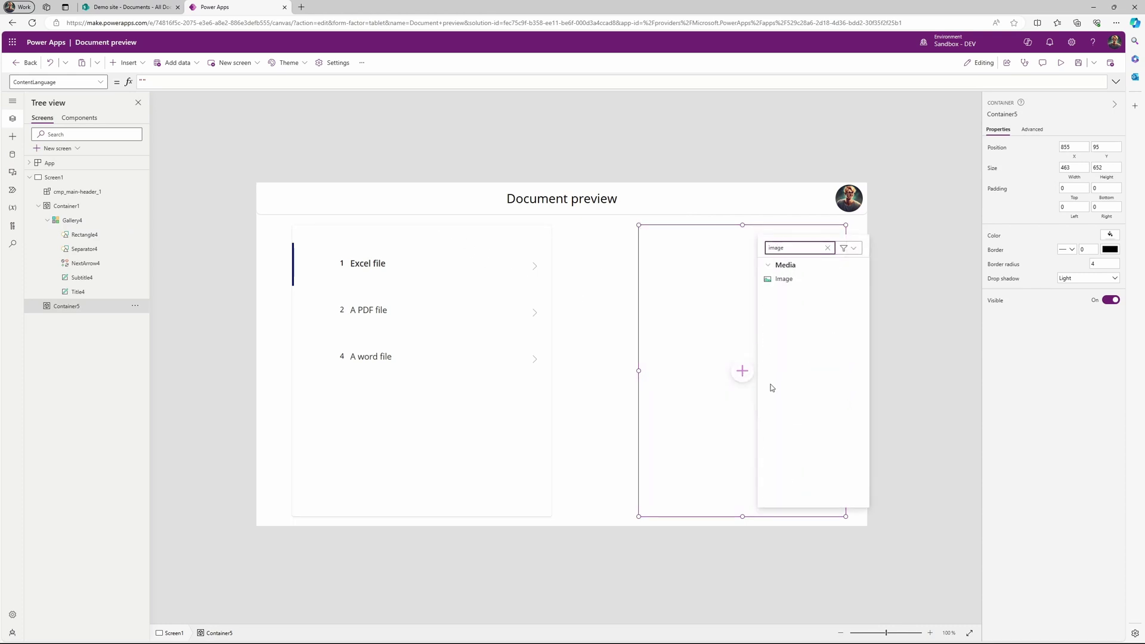
pyautogui.click(785, 278)
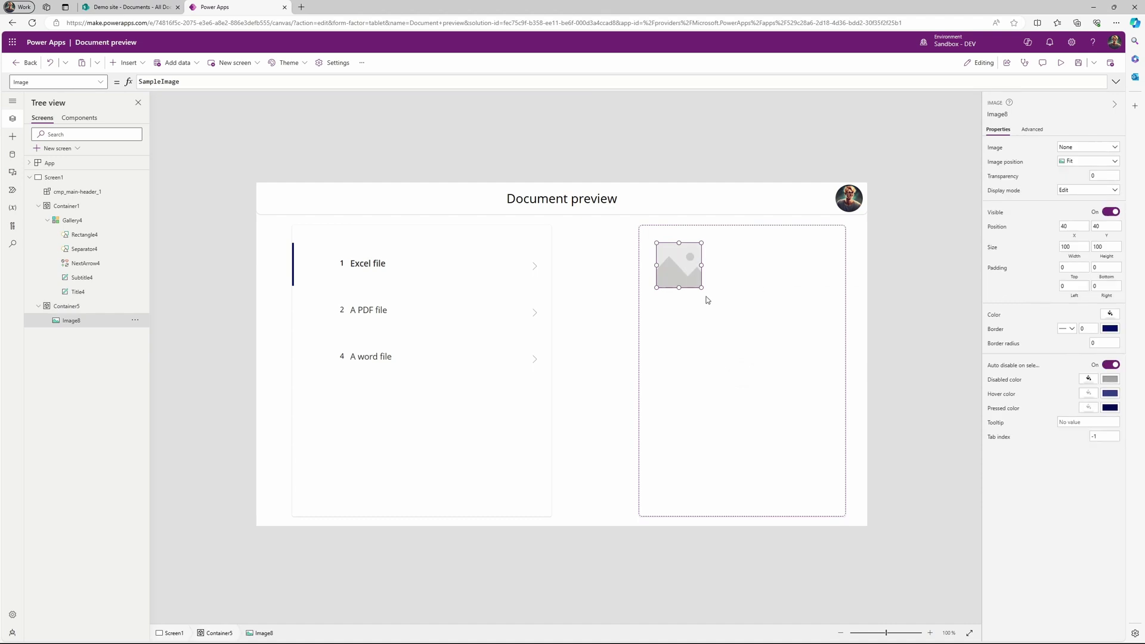
pyautogui.moveTo(703, 289); pyautogui.dragTo(878, 531)
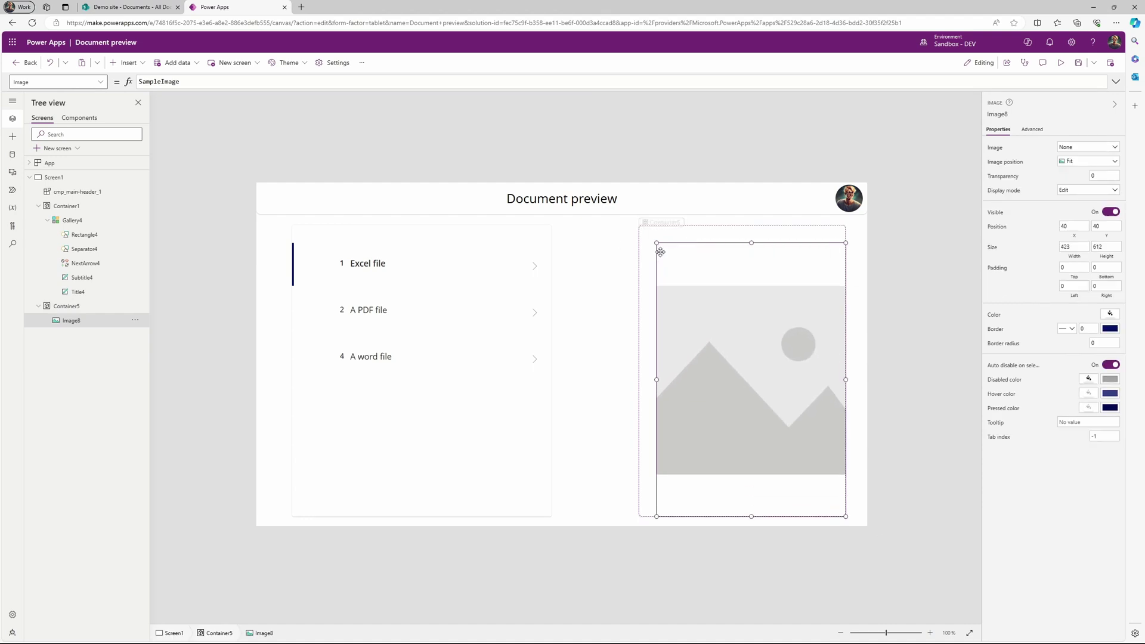
pyautogui.moveTo(659, 243); pyautogui.dragTo(639, 224)
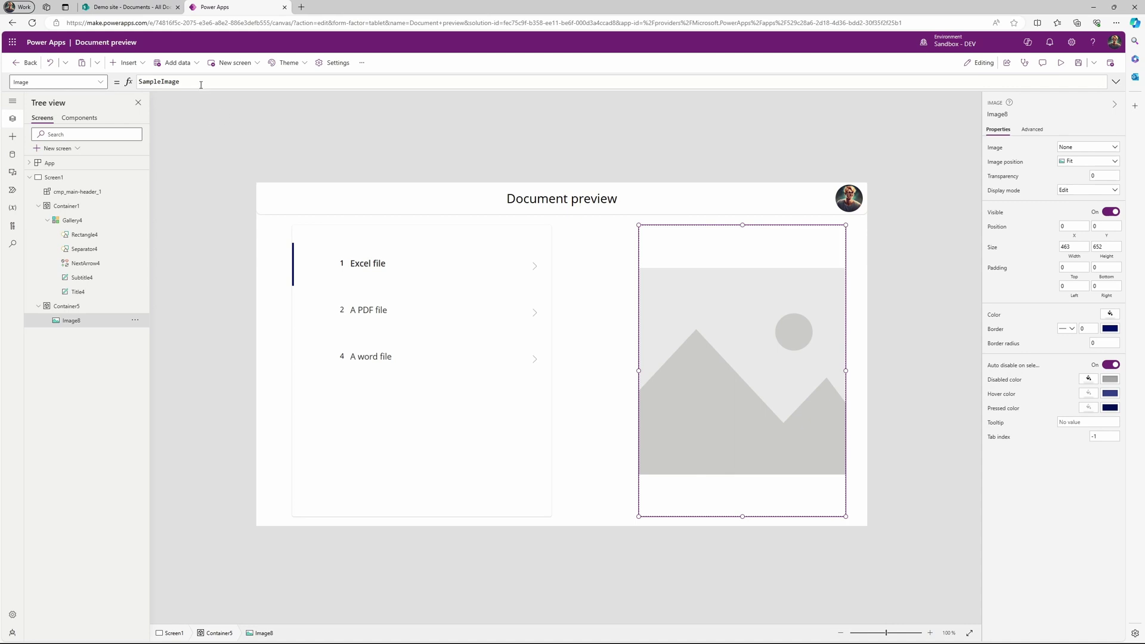
# Step: Set Image8's Image property to Gallery4.Selected.Thumbnail.Large
pyautogui.moveTo(200, 85); pyautogui.dragTo(109, 79)
pyautogui.write('Gallery4')
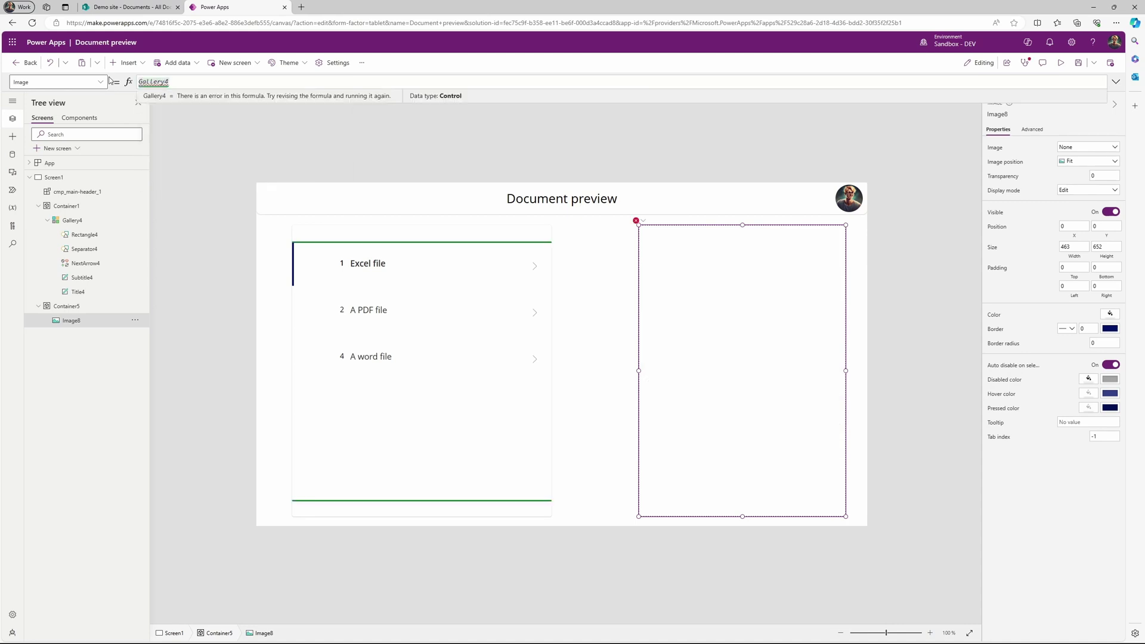
pyautogui.write('.')
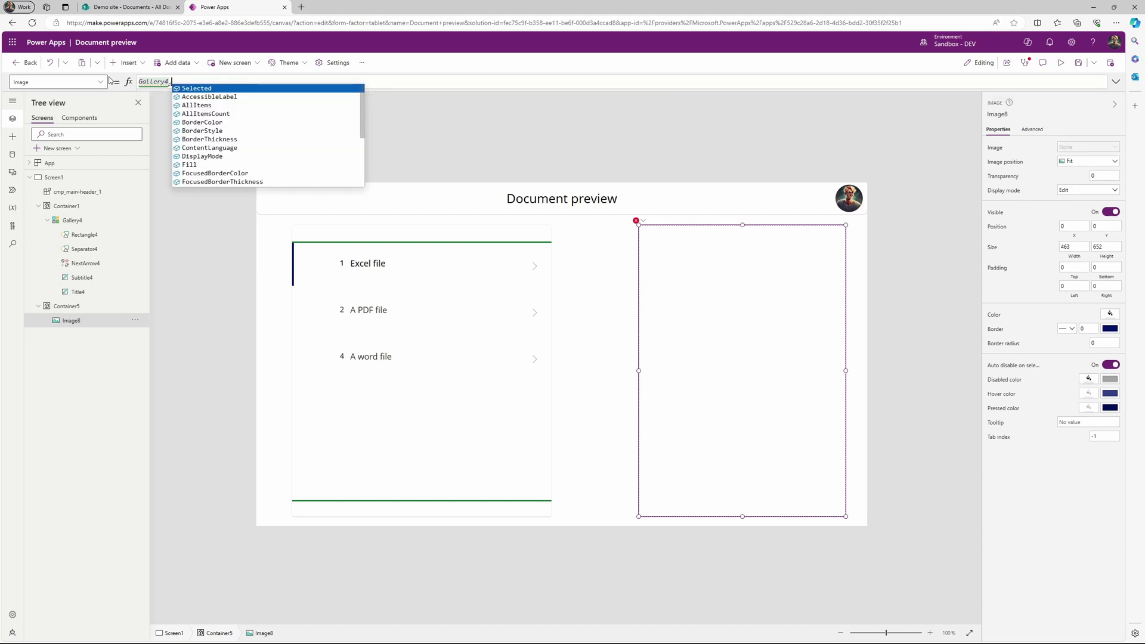
pyautogui.press('Tab')
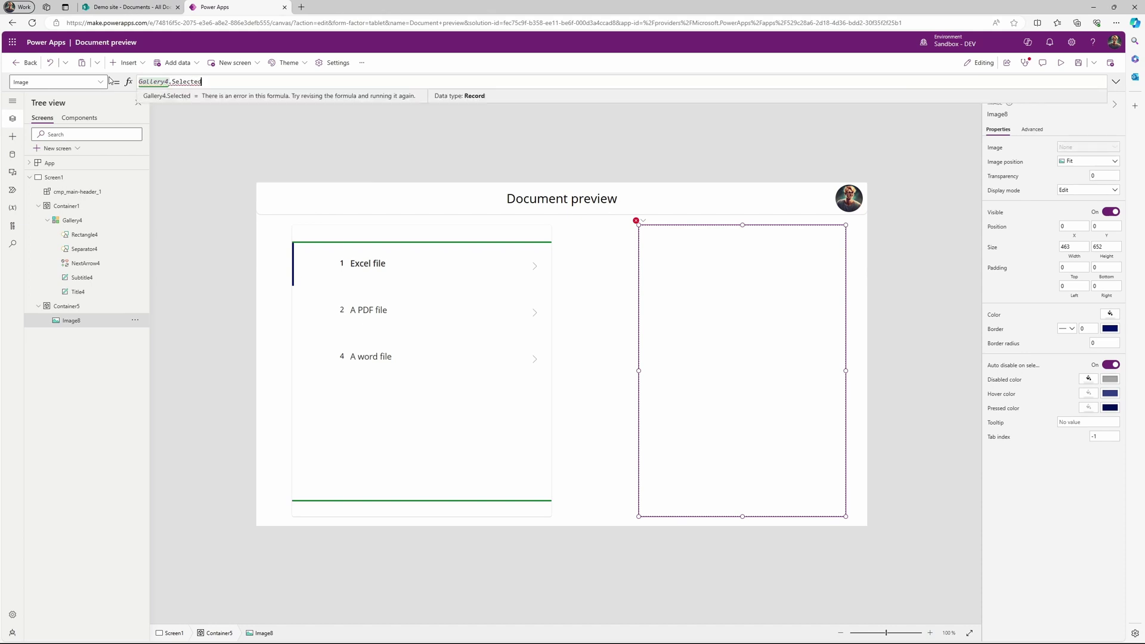
pyautogui.write('.')
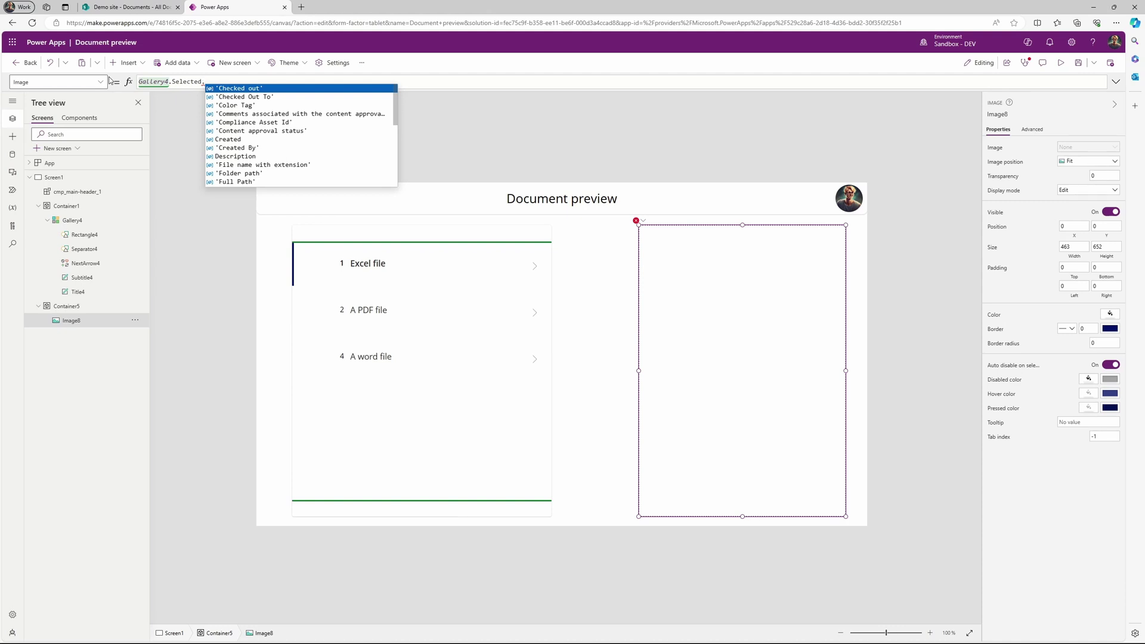
pyautogui.write('Thumbnail')
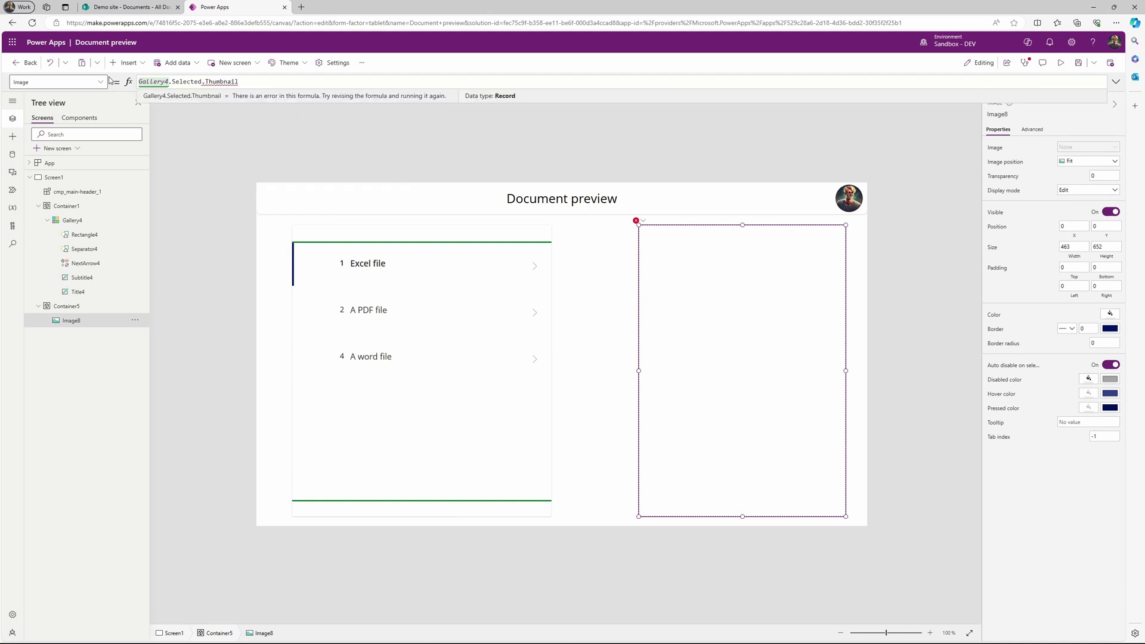
pyautogui.write('.')
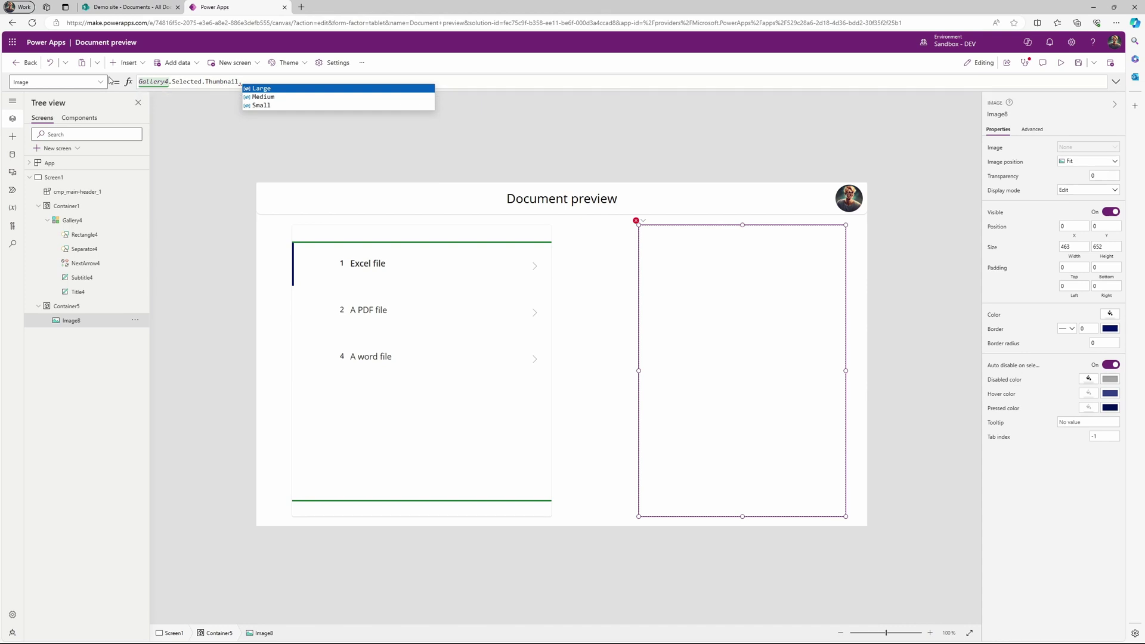
pyautogui.press('Tab')
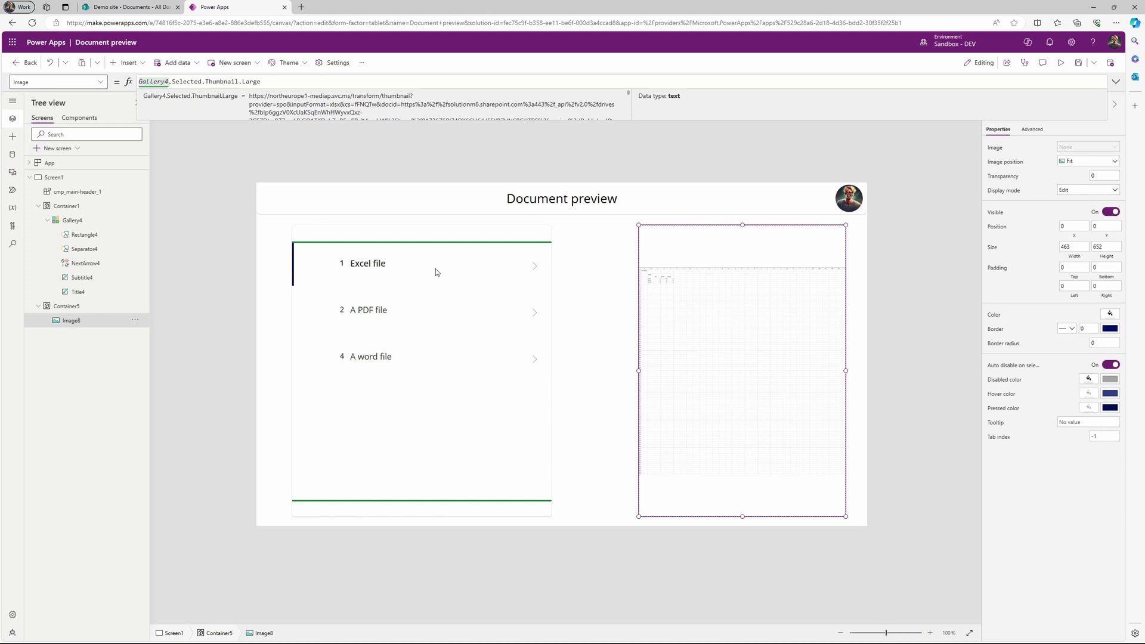
# Step: Clear the selection and pick 'A PDF file' in the gallery to preview its thumbnail
pyautogui.press('alt')
pyautogui.keyDown('alt'); pyautogui.click(538, 317); pyautogui.keyUp('alt')
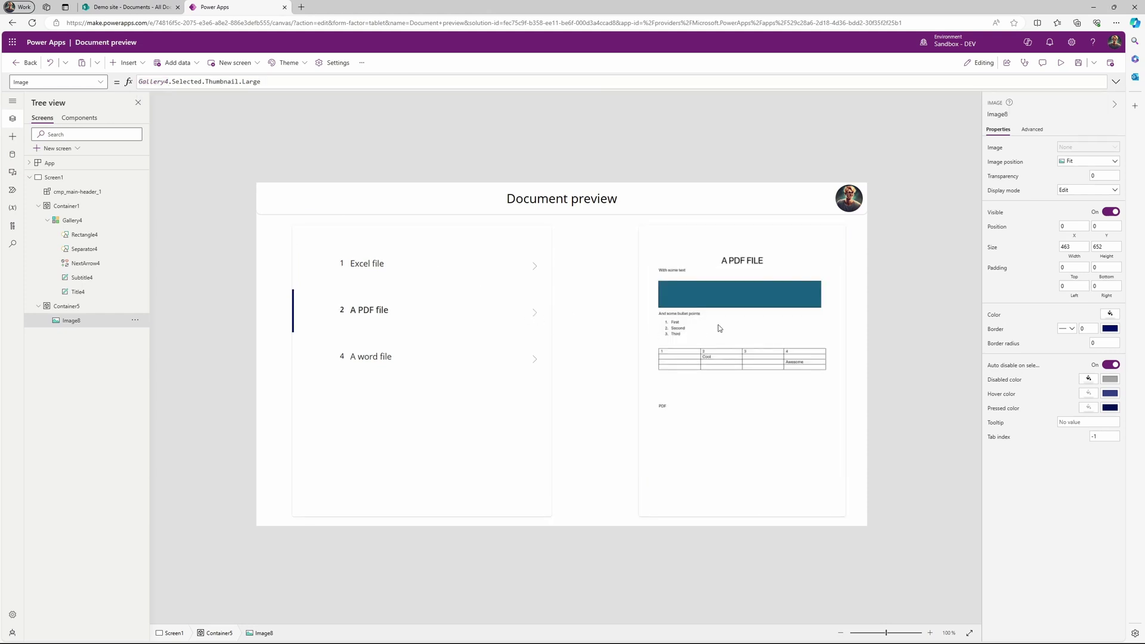